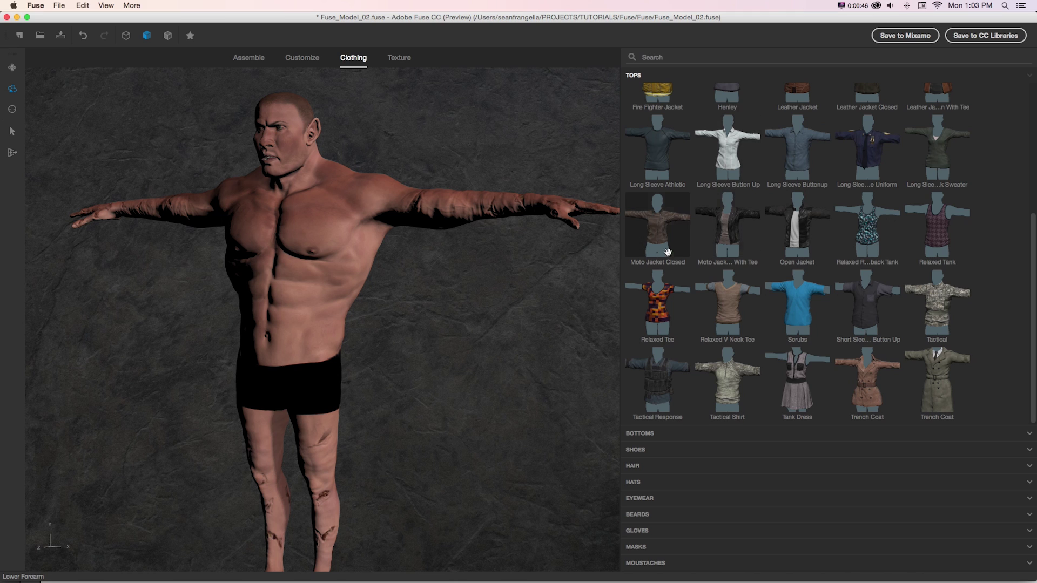
Try the 3Quarter Sleeve Tee on the character and inspect how it fits the body.
scroll(688, 211, "up", 5)
left_click(662, 130)
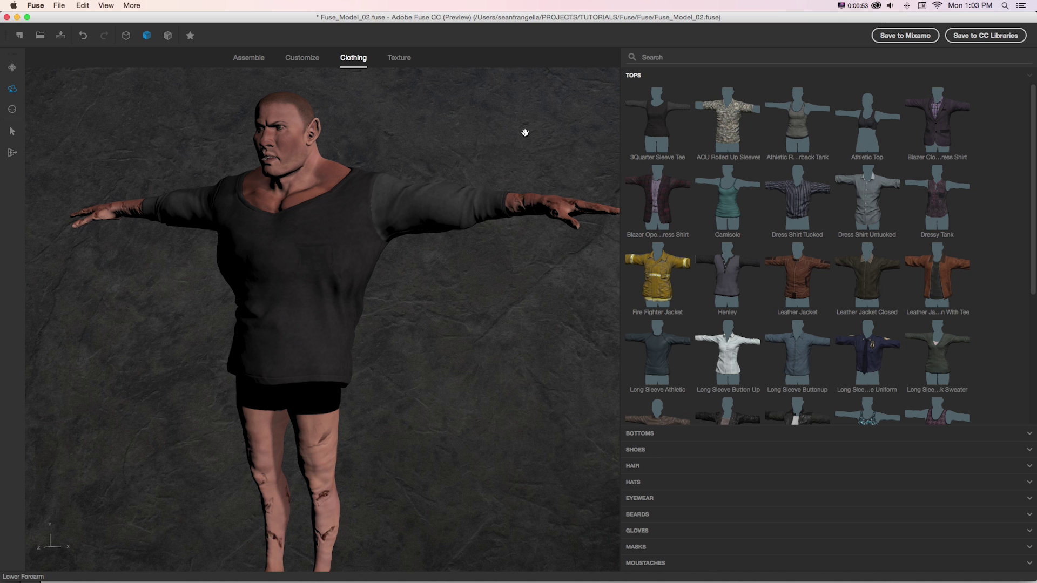
left_click_drag(525, 132, 504, 157)
scroll(463, 154, "up", 5)
scroll(464, 162, "down", 3)
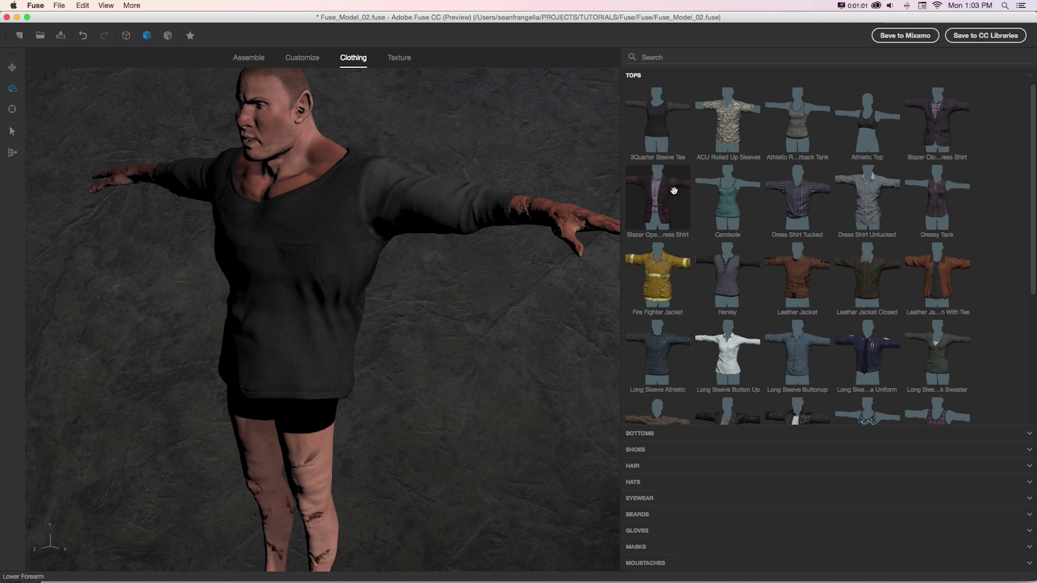
Try the Camisole, Dress Shirt Tucked and Fire Fighter Jacket tops on the character one after another.
left_click(735, 198)
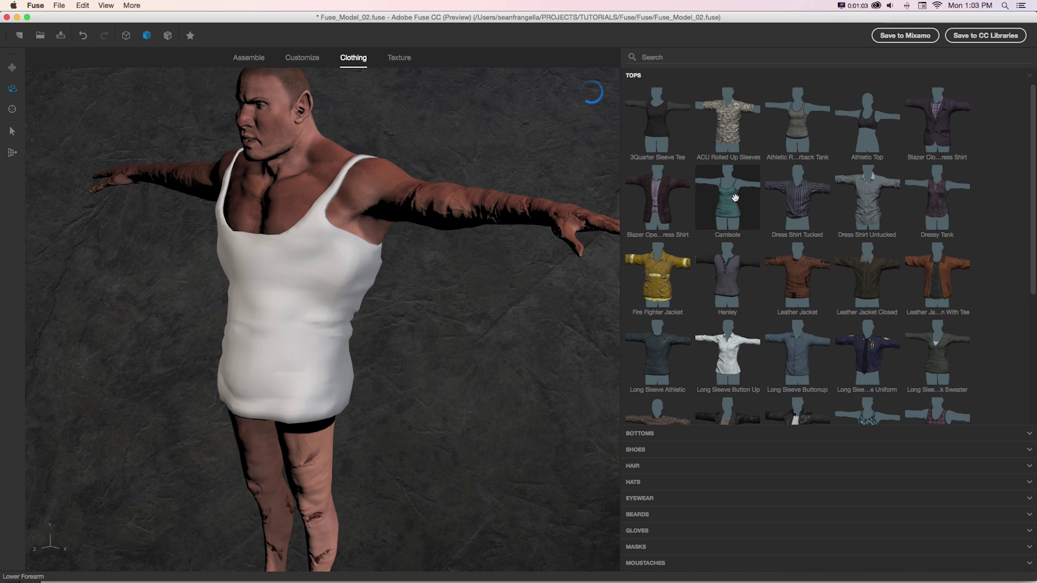
left_click(782, 199)
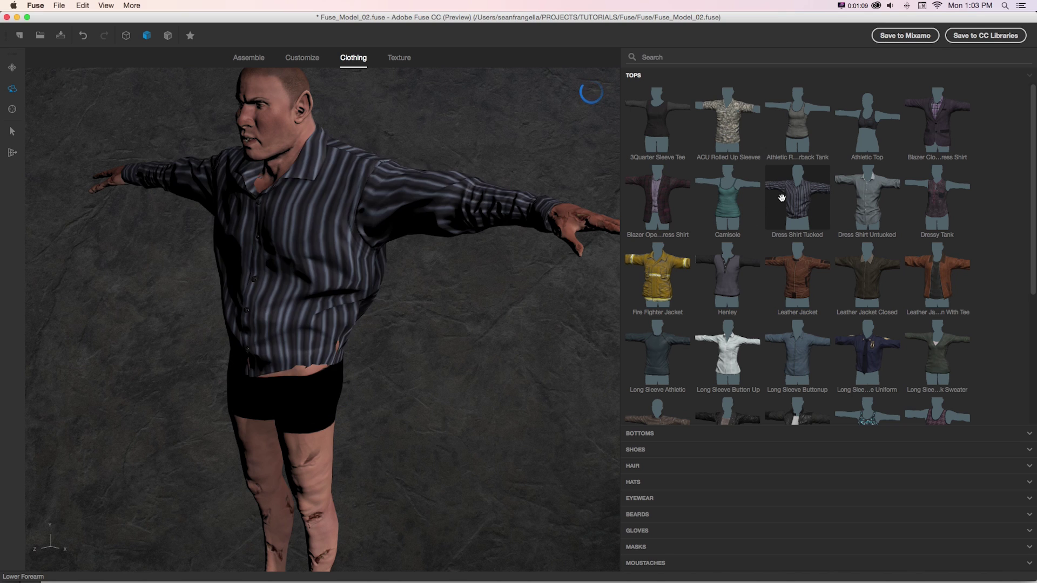
left_click(659, 285)
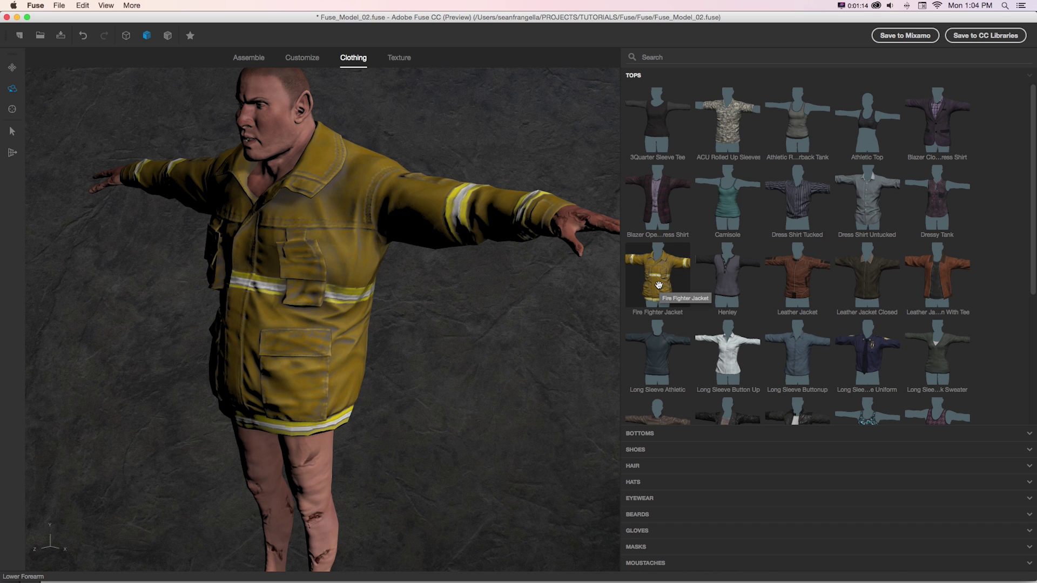
Dress the character in the Tactical Response top and inspect the vest from the side and back.
scroll(724, 331, "down", 5)
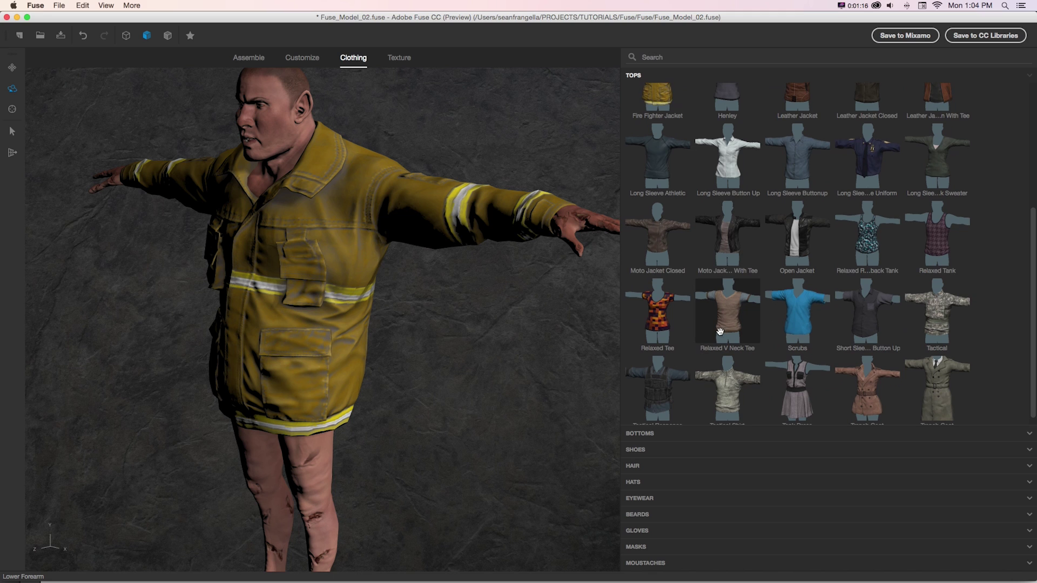
scroll(722, 330, "down", 1)
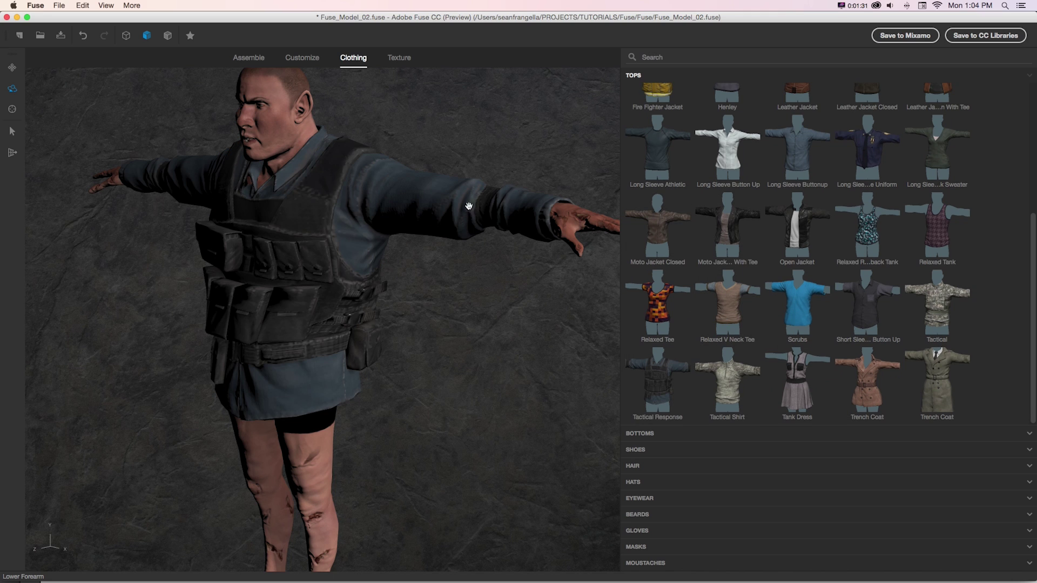
left_click_drag(514, 283, 490, 291)
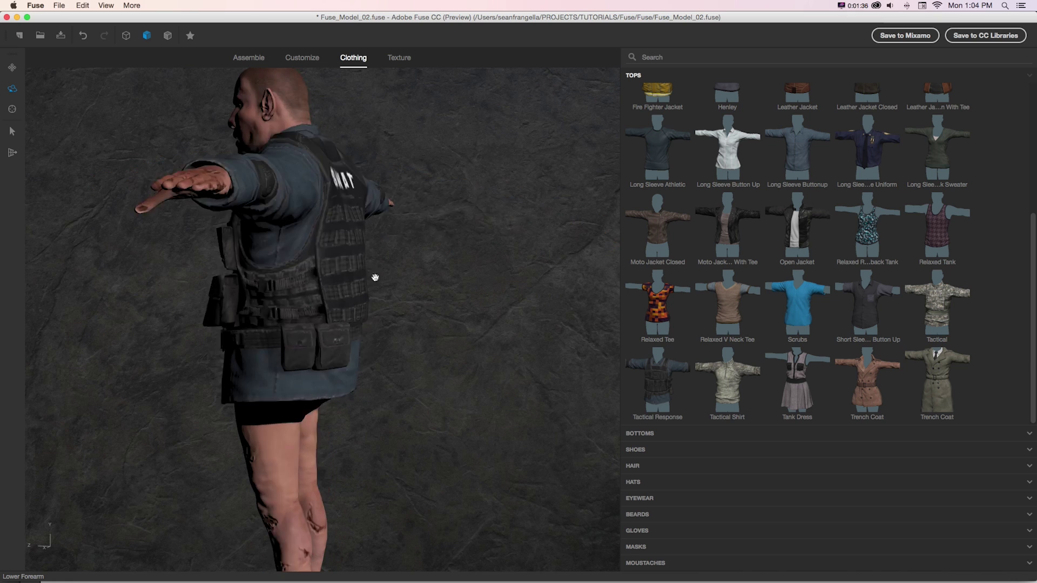
left_click_drag(375, 278, 513, 297)
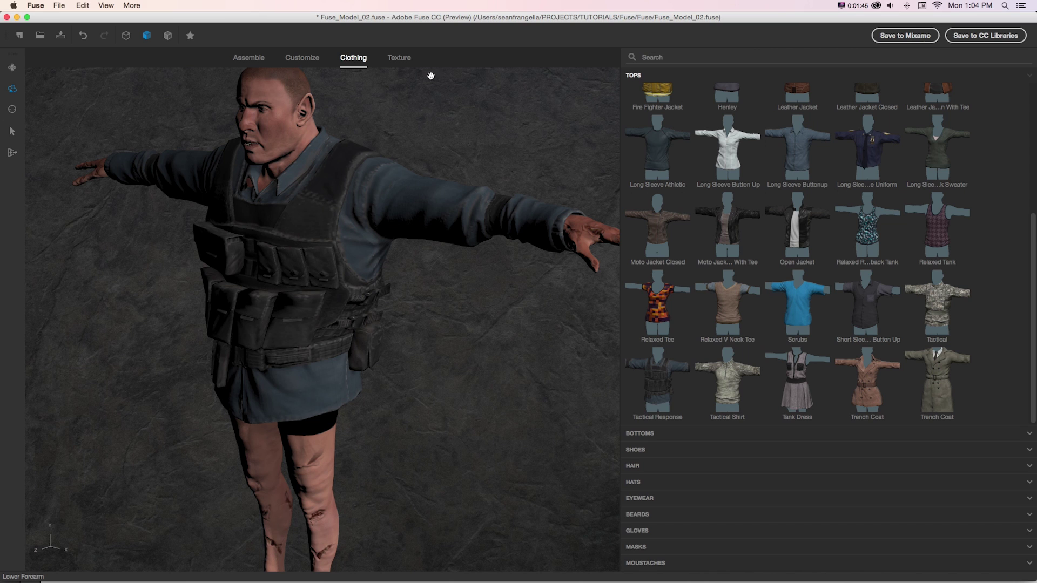
Display the wireframe over the shaded model and examine the vest's mesh up close in the Customize stage.
left_click(167, 36)
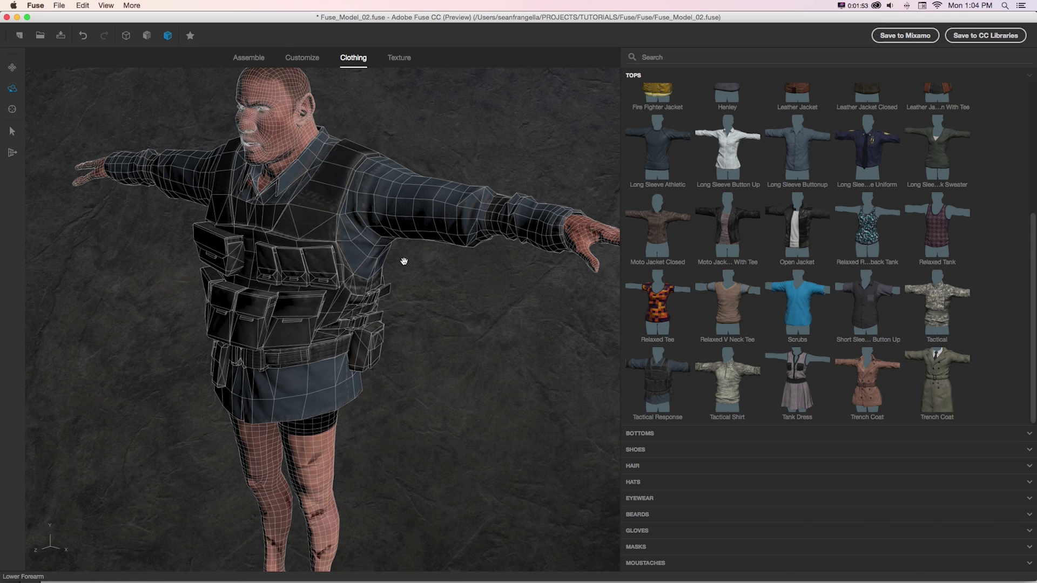
left_click(297, 60)
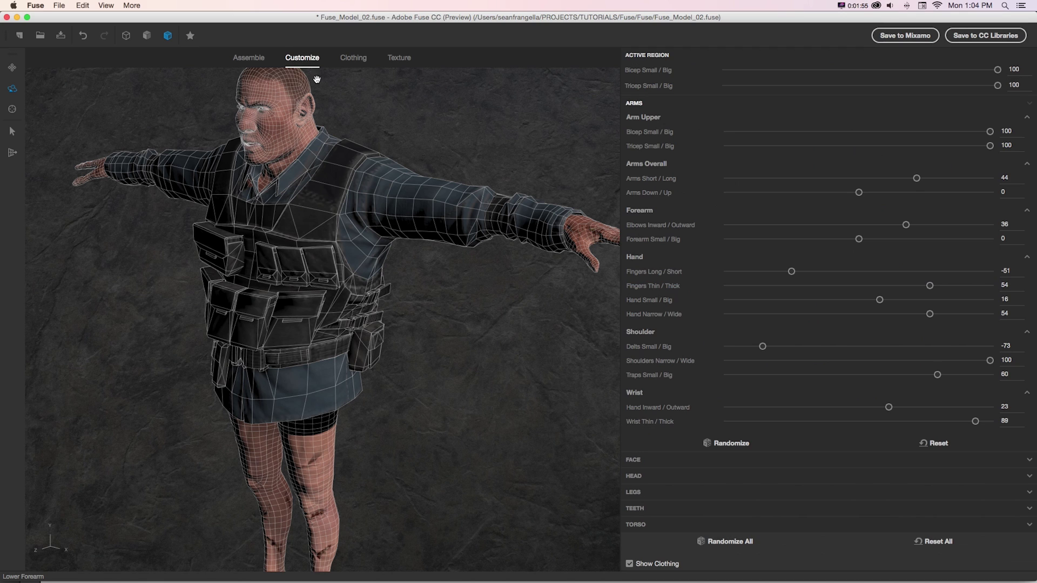
left_click_drag(389, 140, 416, 157)
scroll(508, 345, "up", 5)
left_click_drag(507, 345, 230, 71)
left_click(12, 68)
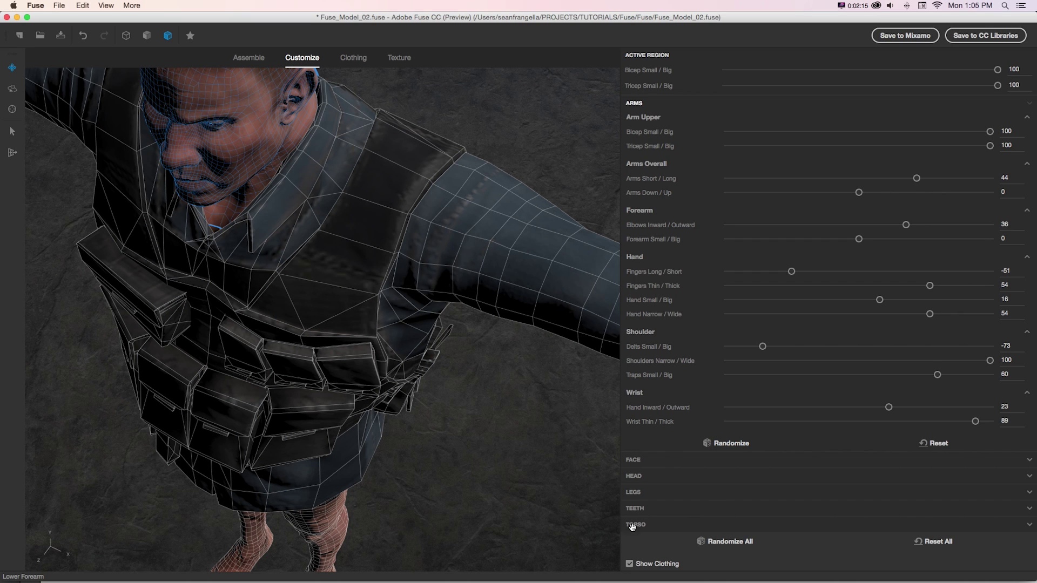
Hide the clothing to compare the garment's wireframe with the body underneath, and show it again.
left_click(629, 565)
left_click_drag(577, 498, 372, 337)
left_click(17, 90)
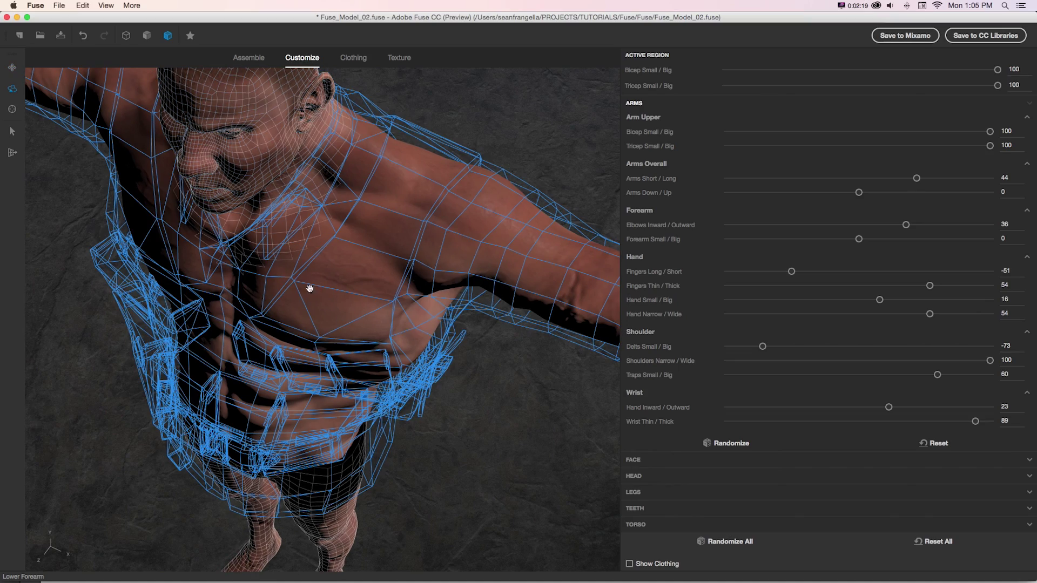
left_click_drag(570, 469, 518, 390)
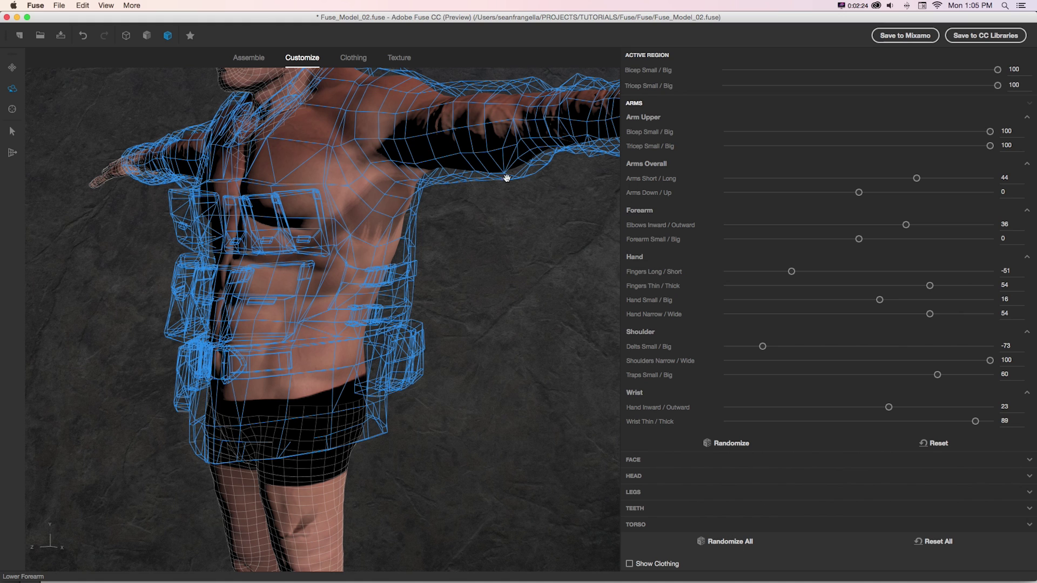
left_click(10, 69)
left_click_drag(475, 240, 102, 140)
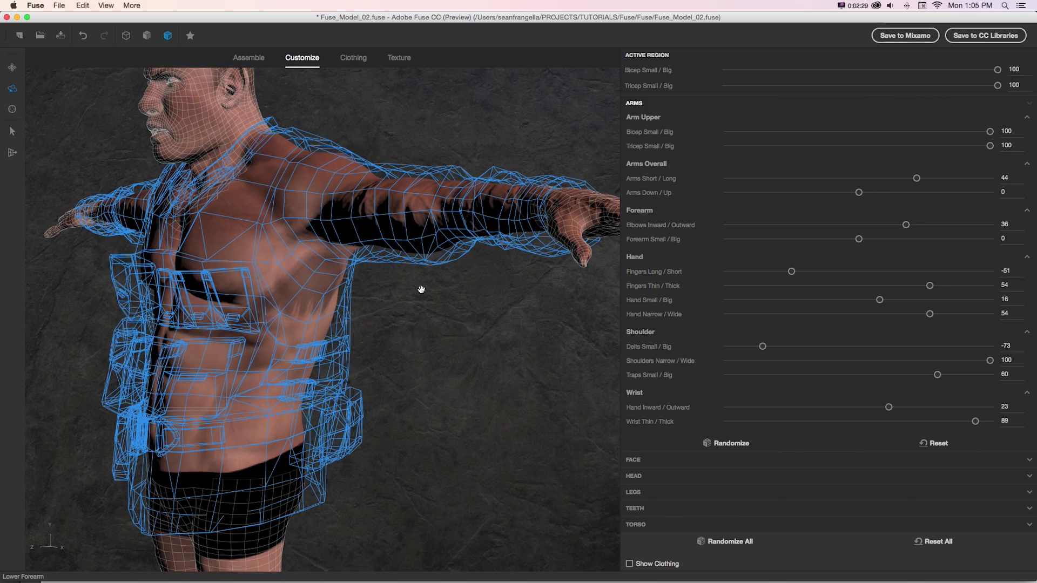
left_click_drag(422, 290, 550, 432)
left_click(629, 564)
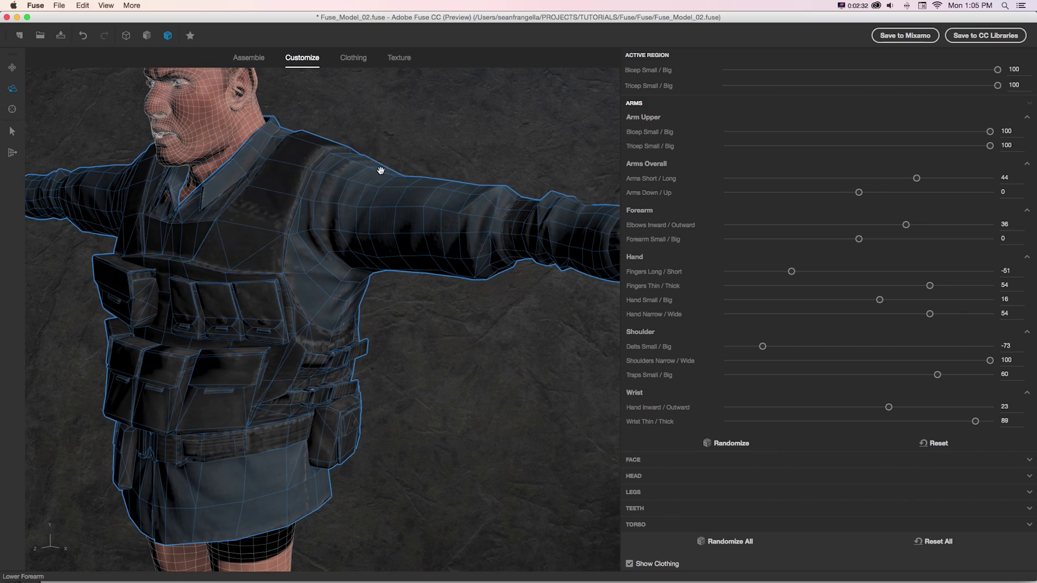
Return to the Clothing stage with the full figure in view and restore the shaded display without wireframe.
left_click(351, 61)
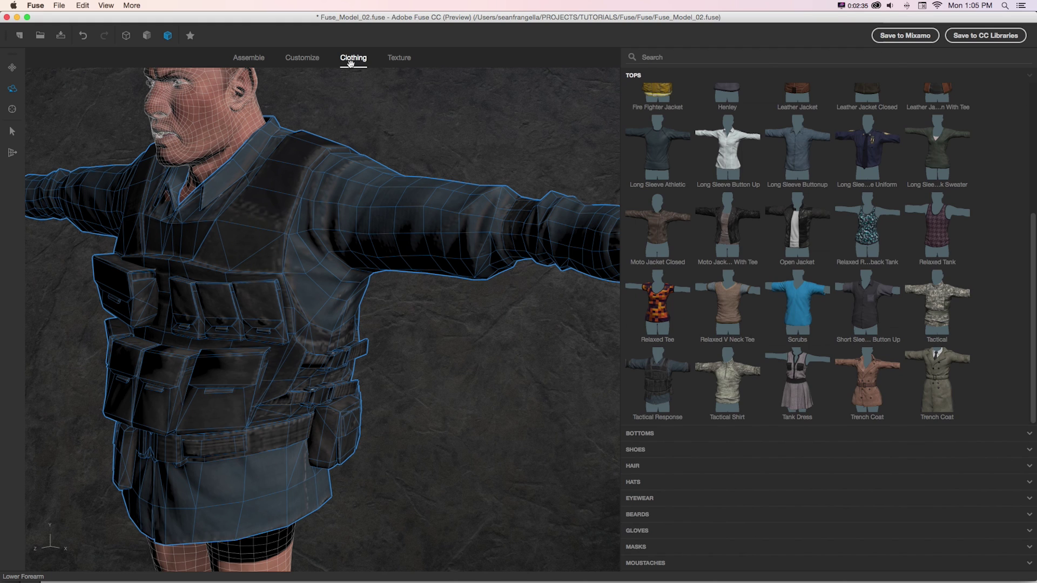
scroll(581, 260, "down", 5)
left_click(13, 69)
left_click_drag(224, 163, 220, 95)
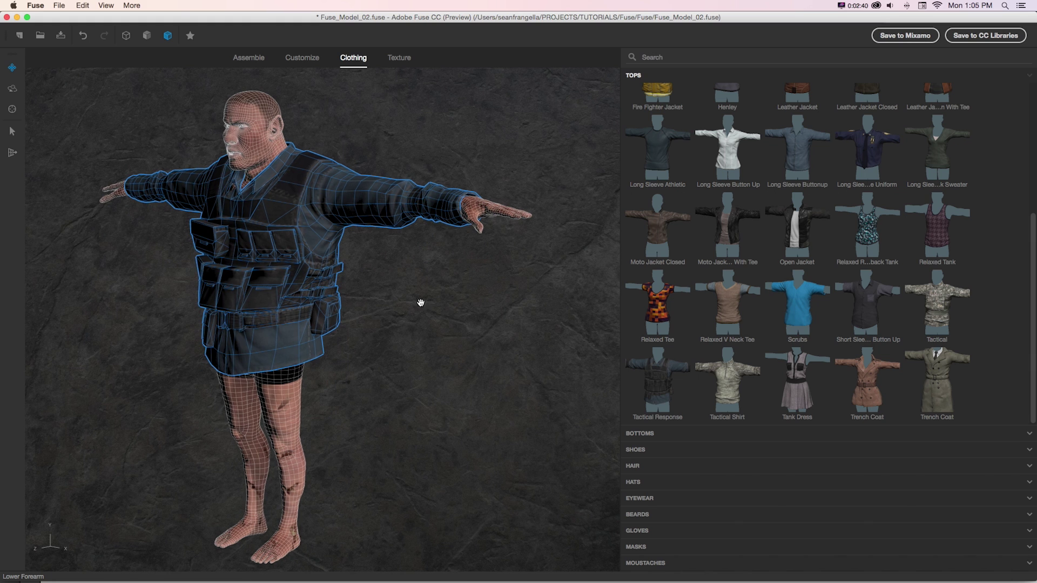
left_click_drag(422, 301, 439, 303)
left_click(13, 89)
left_click_drag(176, 128, 223, 134)
left_click_drag(223, 134, 215, 134)
left_click(147, 36)
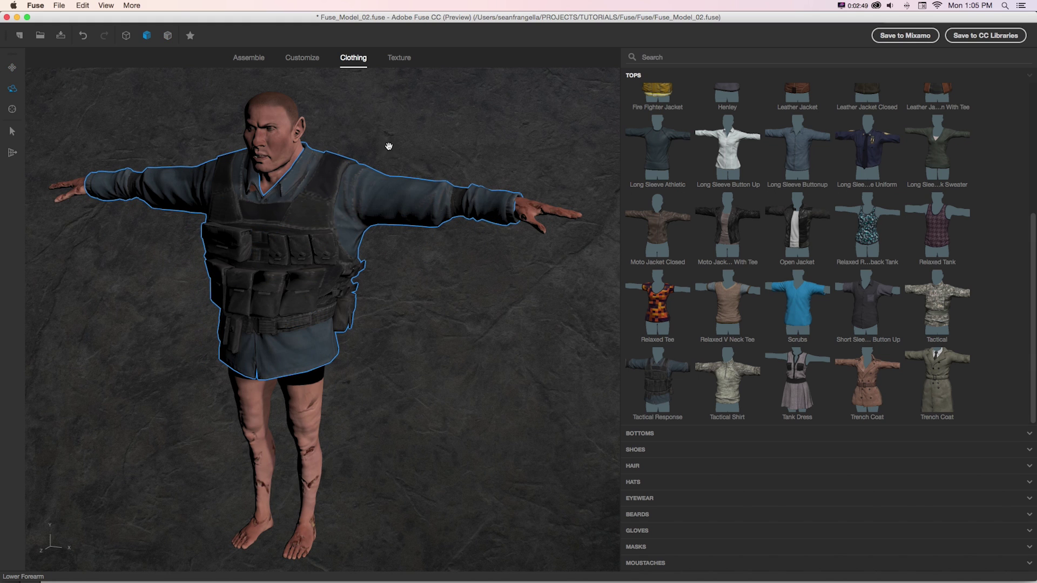
Dress the character in the Bootcut Pant bottoms and the Boots 1 shoes.
left_click(646, 435)
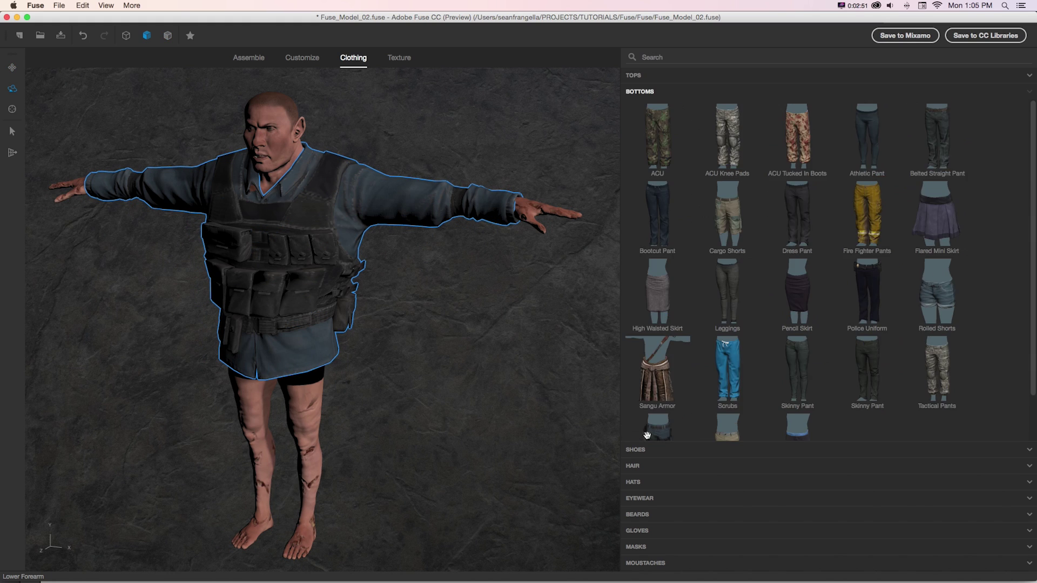
left_click(667, 215)
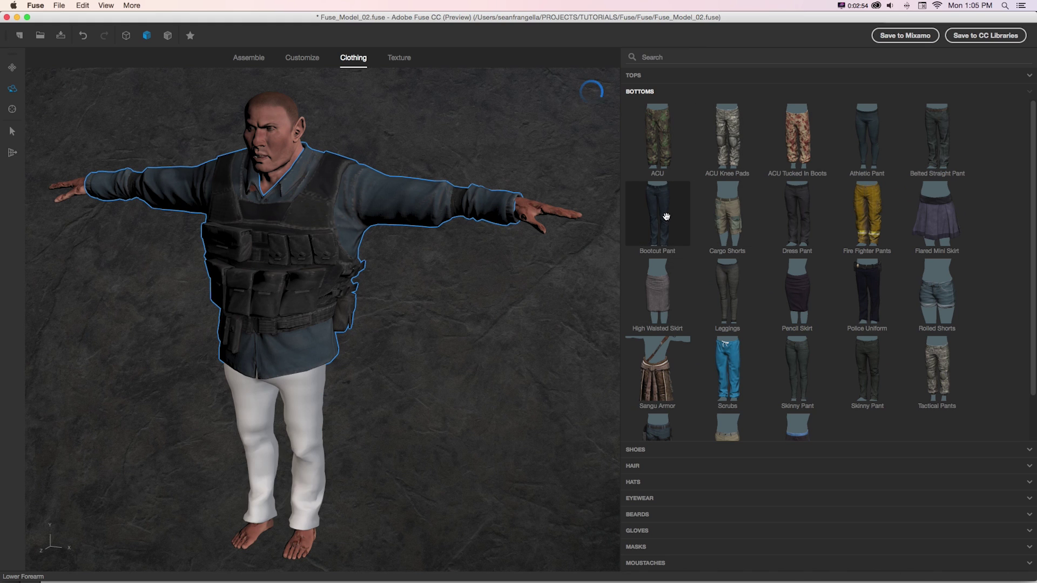
left_click(635, 449)
left_click(664, 154)
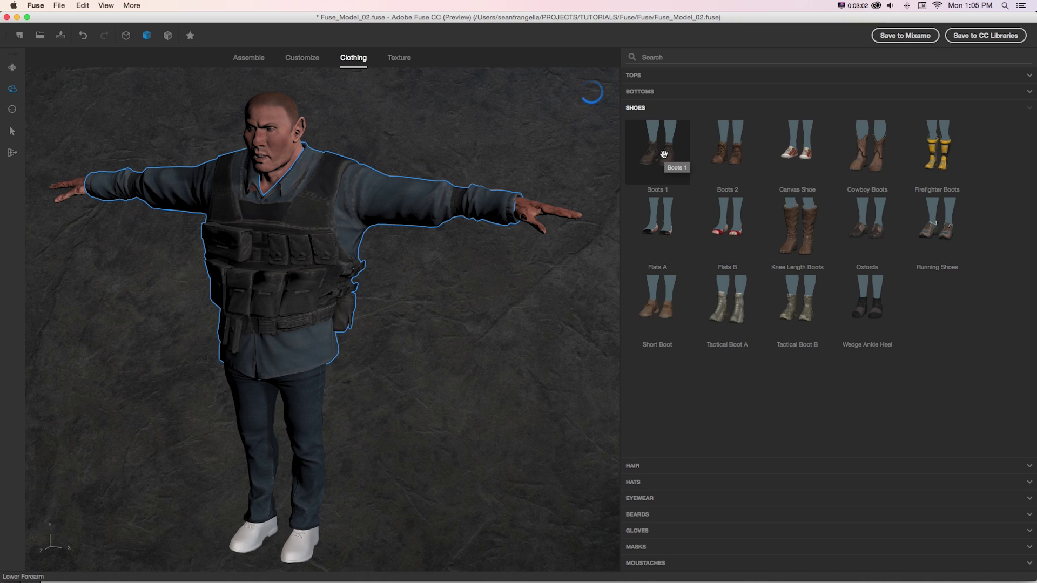
Try the Receding hairstyle on the character and delete it again.
left_click(655, 466)
scroll(722, 278, "down", 2)
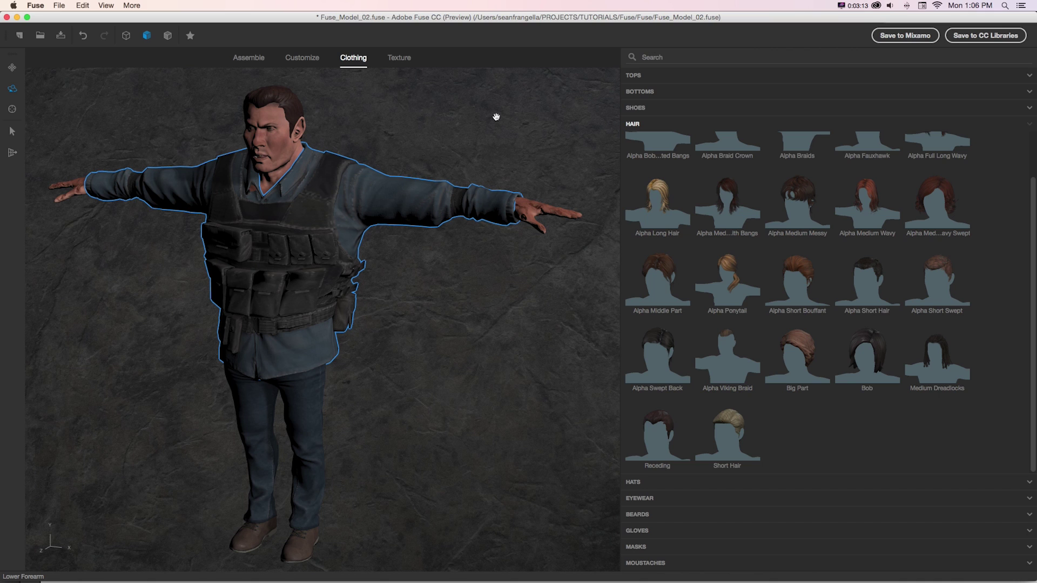
left_click(12, 67)
left_click_drag(182, 100, 193, 203)
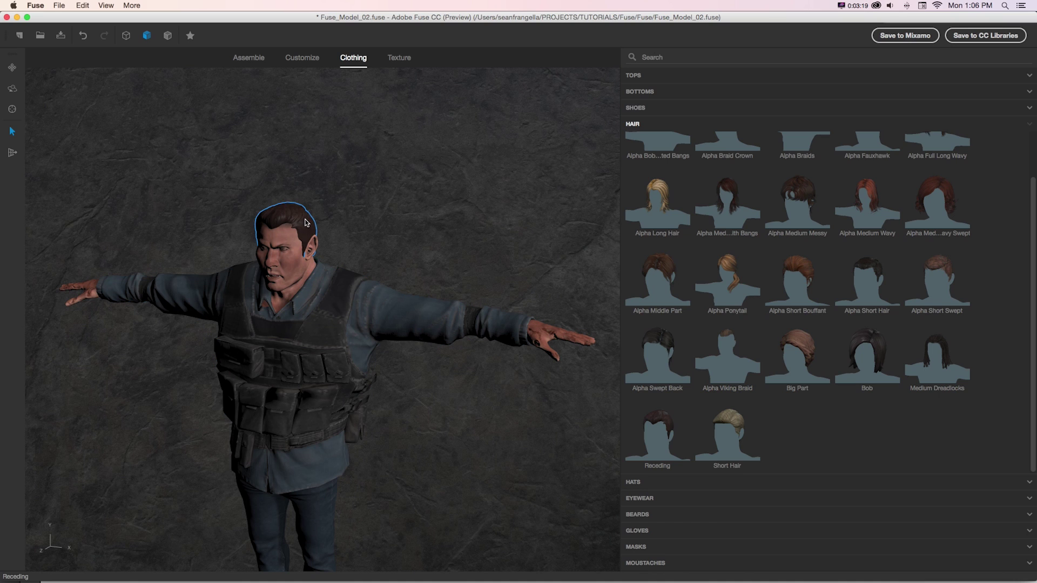
key("Delete")
left_click(11, 67)
left_click_drag(364, 204, 361, 108)
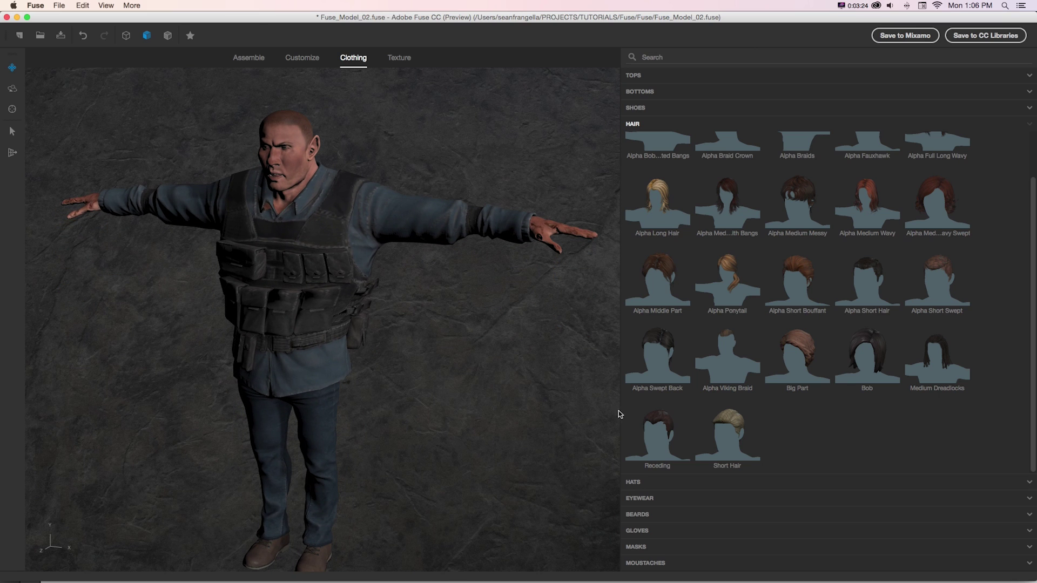
Try the Guard Helmet on the character's head and remove it again.
left_click(646, 484)
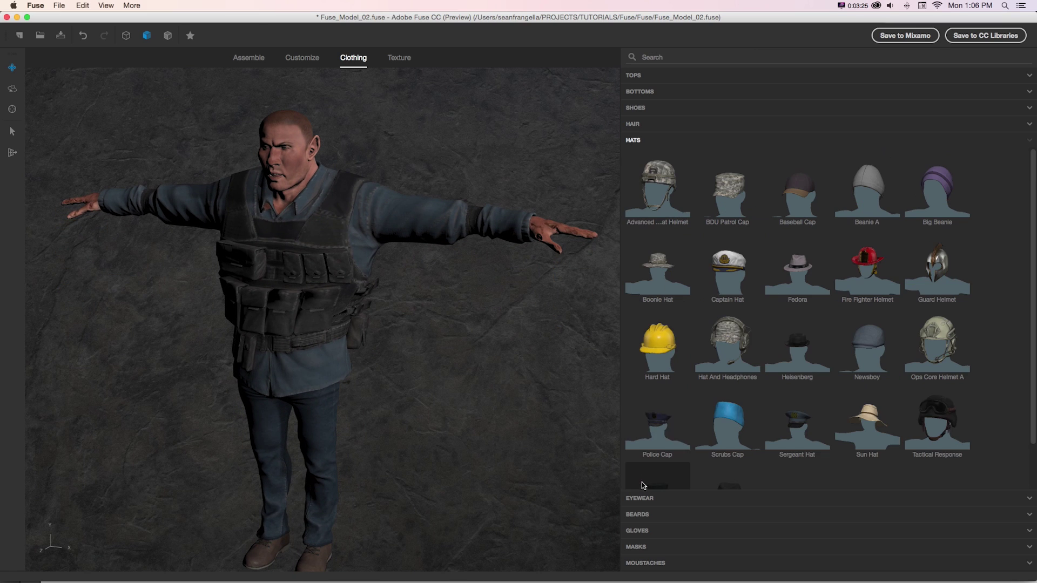
left_click(927, 266)
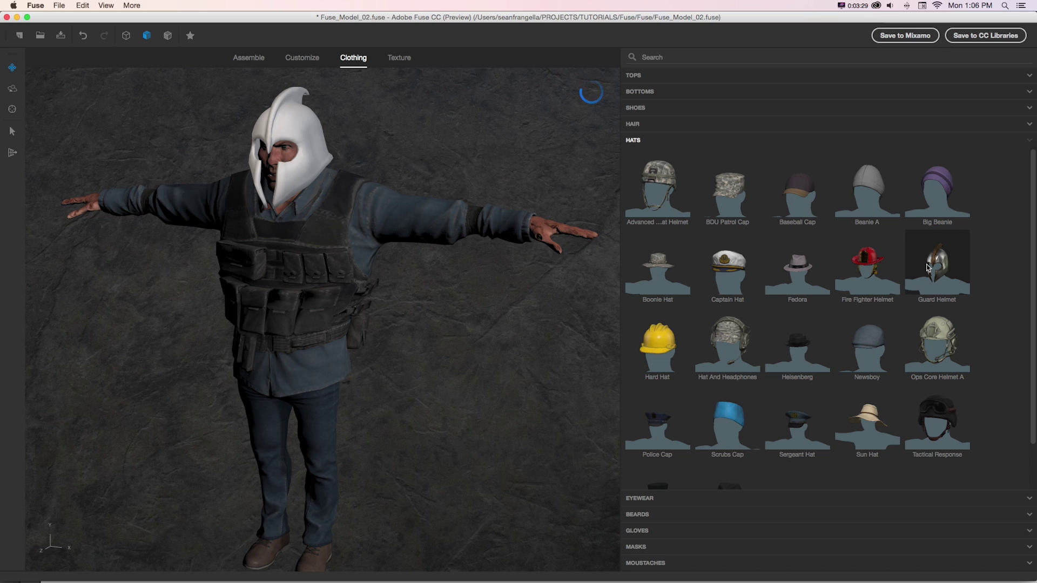
left_click(306, 144)
Add the Classic eyewear and the Alpha Soul Patch beard to the character's face.
left_click(642, 498)
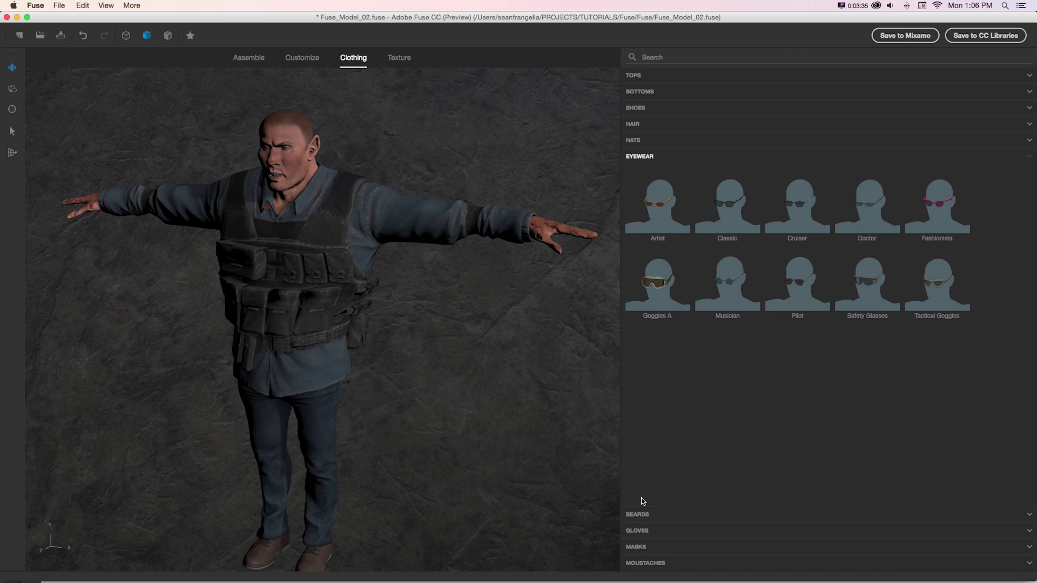
left_click(725, 213)
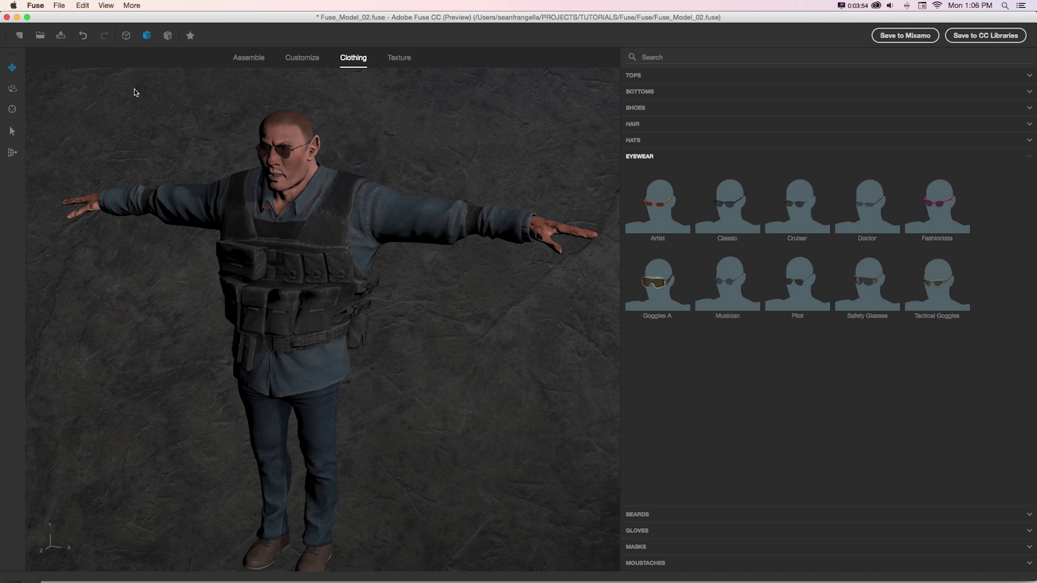
scroll(205, 162, "up", 3)
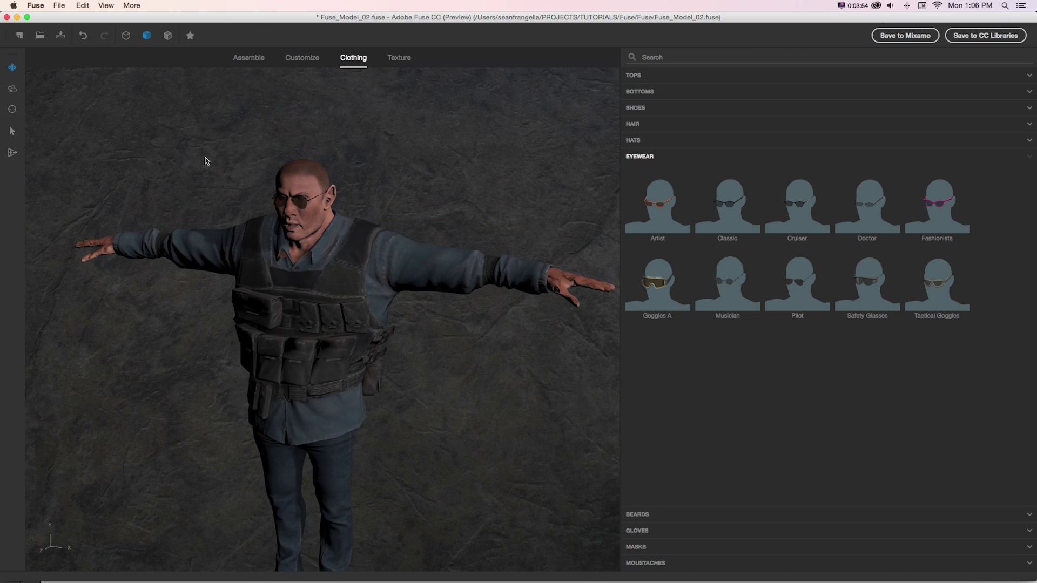
left_click(639, 514)
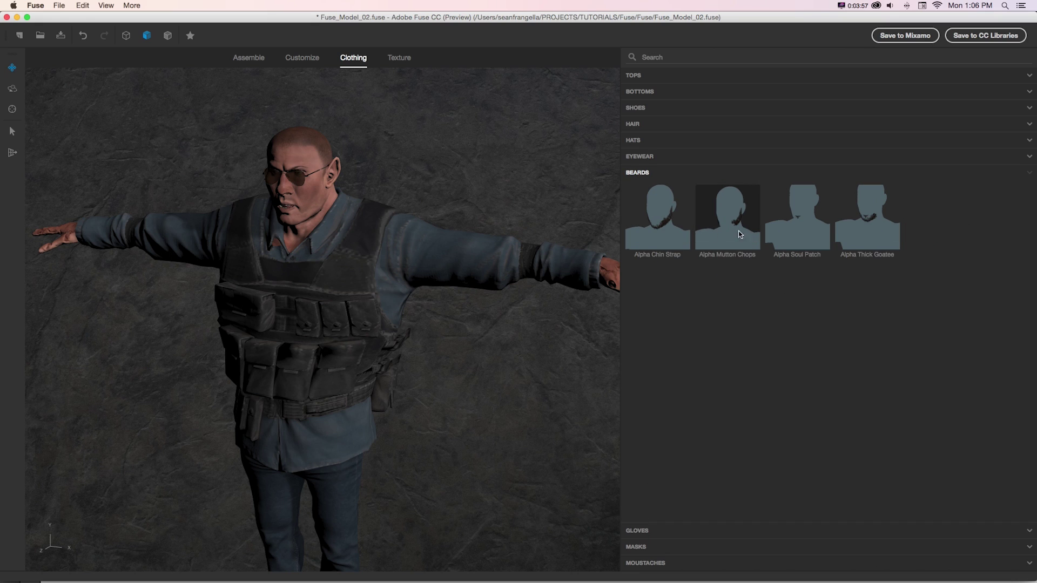
left_click(780, 230)
Try the Alpha Handlebar moustache on the character and delete it again.
left_click(646, 563)
left_click(658, 277)
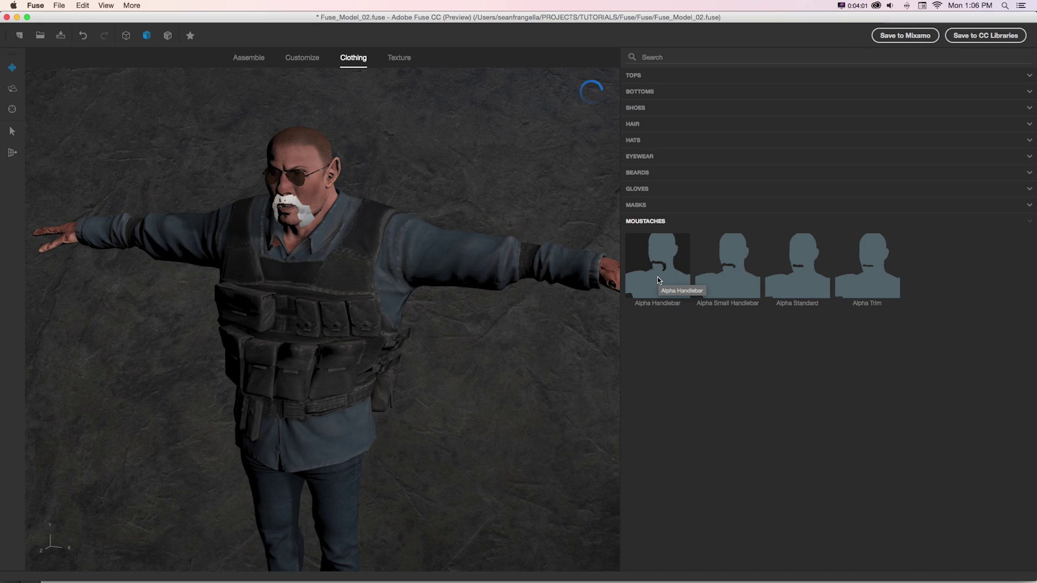
left_click(302, 214)
key("Delete")
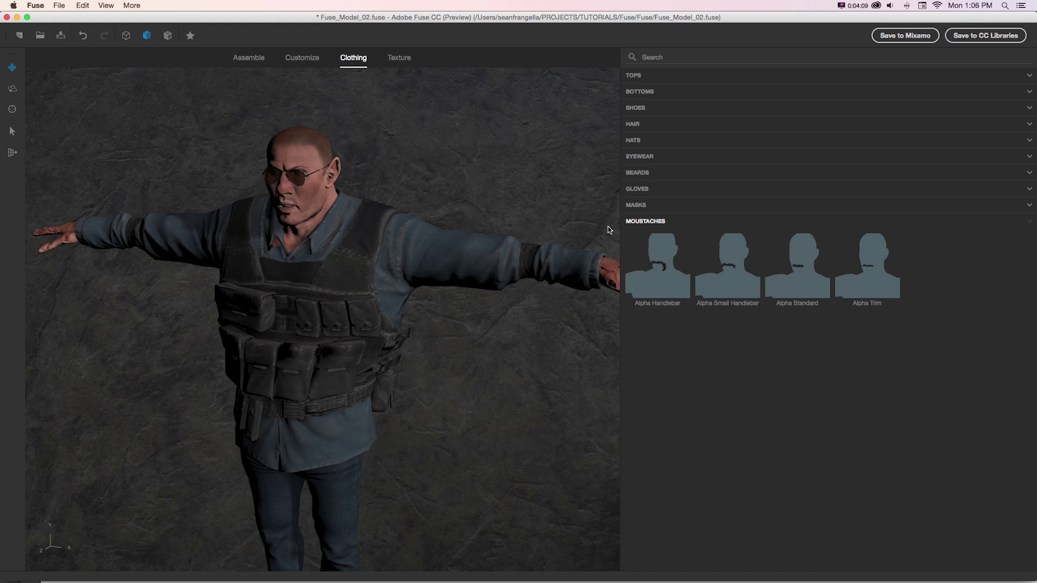
Bring the character's hand into view and put the Fingerless Gloves on it.
left_click(629, 189)
left_click_drag(577, 203, 436, 203)
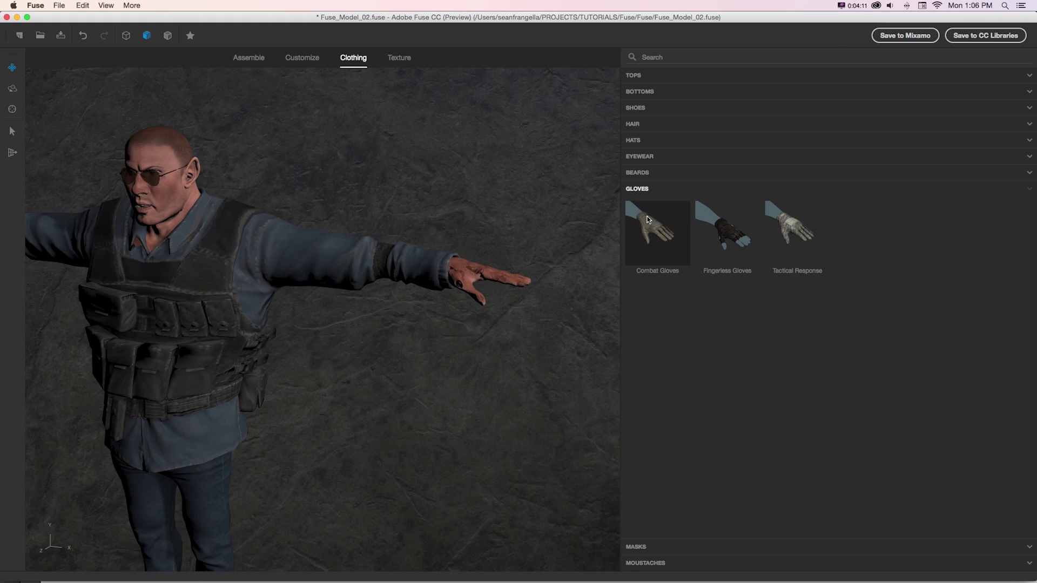
left_click(627, 223)
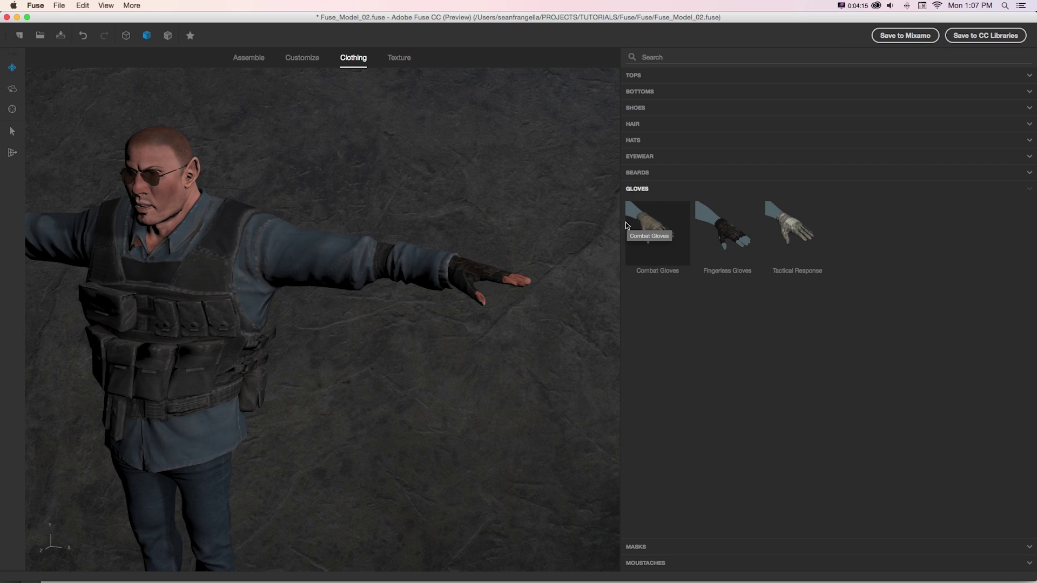
Show the character with its wireframe in body customization and inspect the gloved hand up close.
left_click(300, 58)
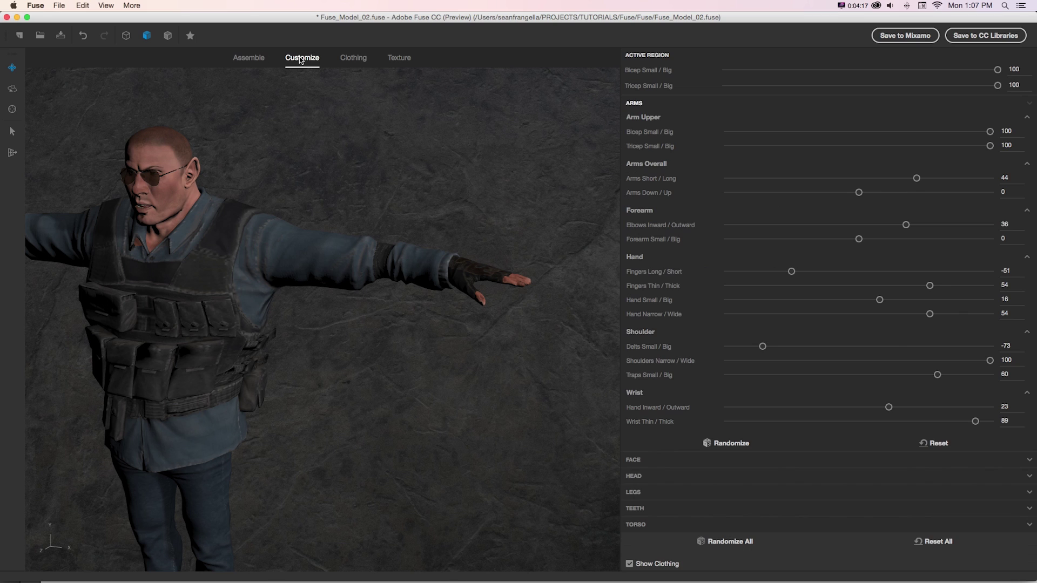
left_click(168, 36)
left_click_drag(506, 249, 468, 245)
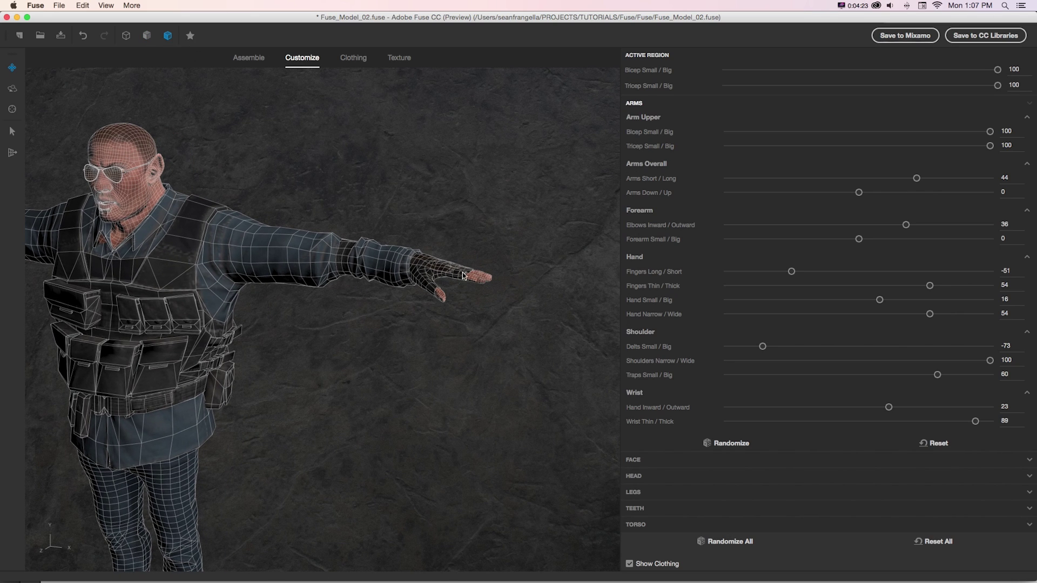
left_click_drag(320, 113, 355, 139)
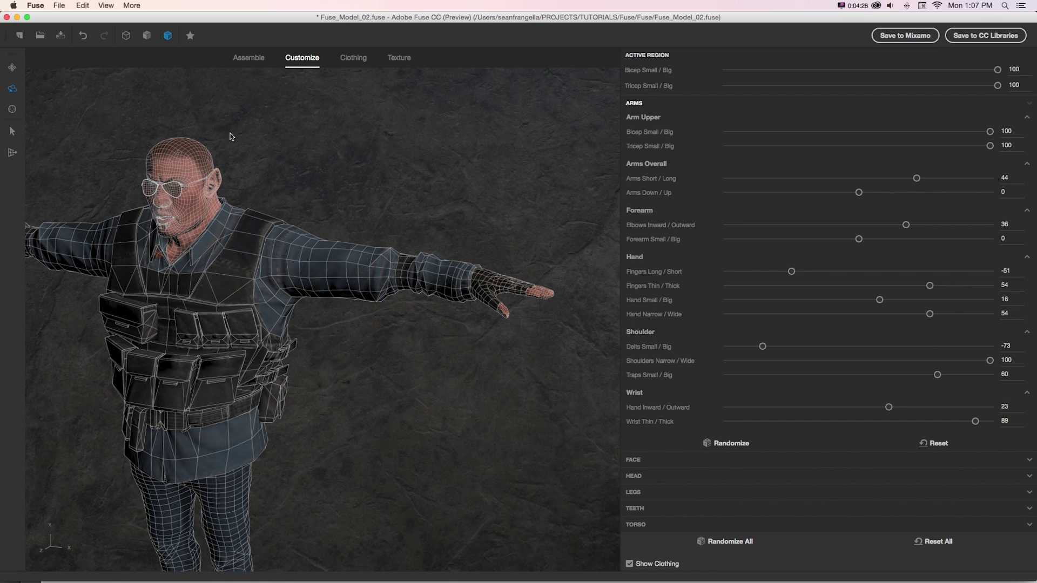
left_click_drag(155, 116, 54, 108)
left_click(12, 131)
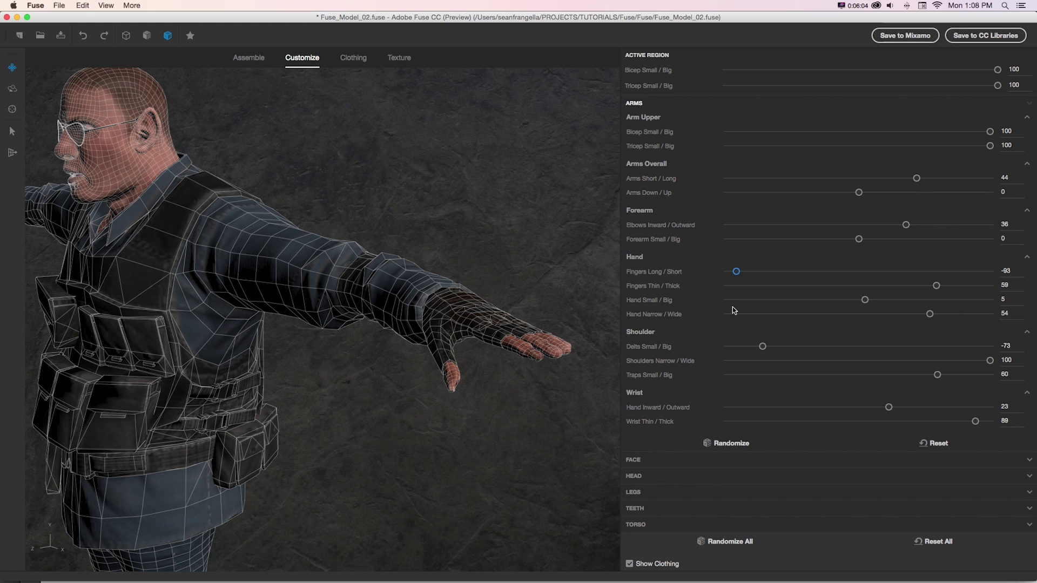
left_click_drag(551, 278, 534, 284)
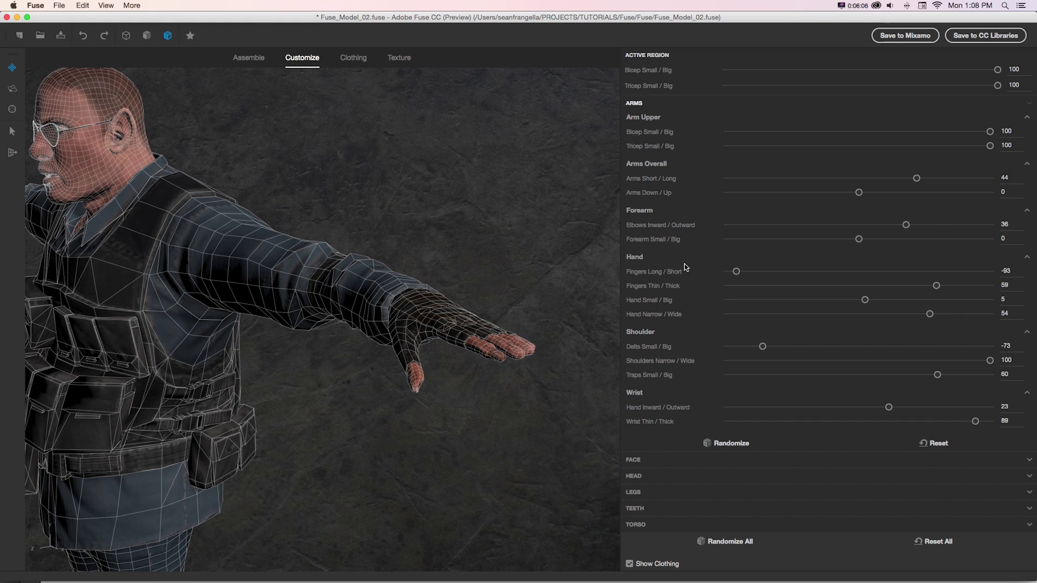
Adjust the hand proportions to Fingers Long/Short -73 and Hand Small/Big 90.
left_click_drag(736, 271, 687, 278)
left_click_drag(865, 300, 947, 303)
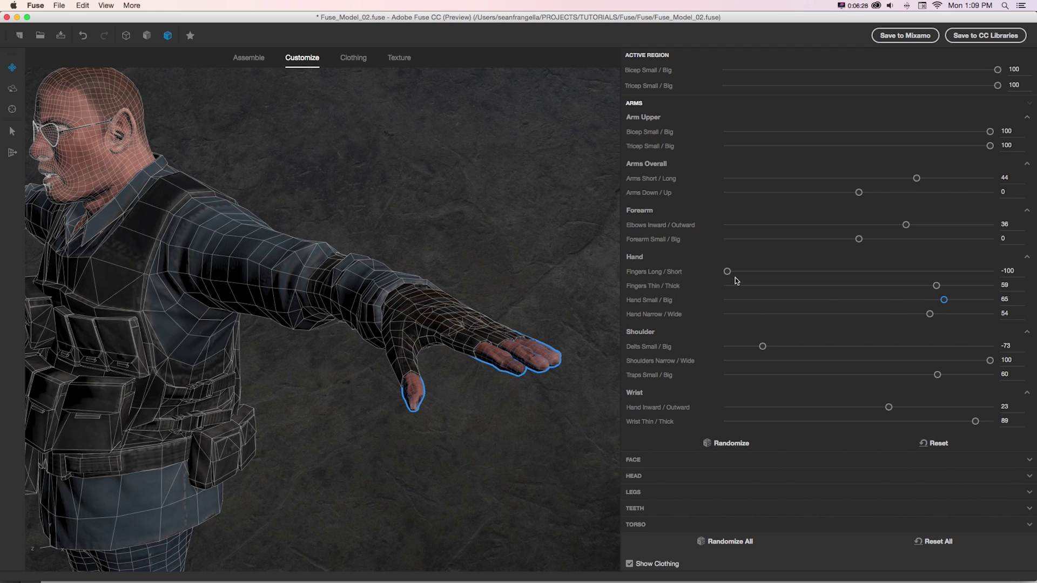
left_click_drag(728, 273, 763, 274)
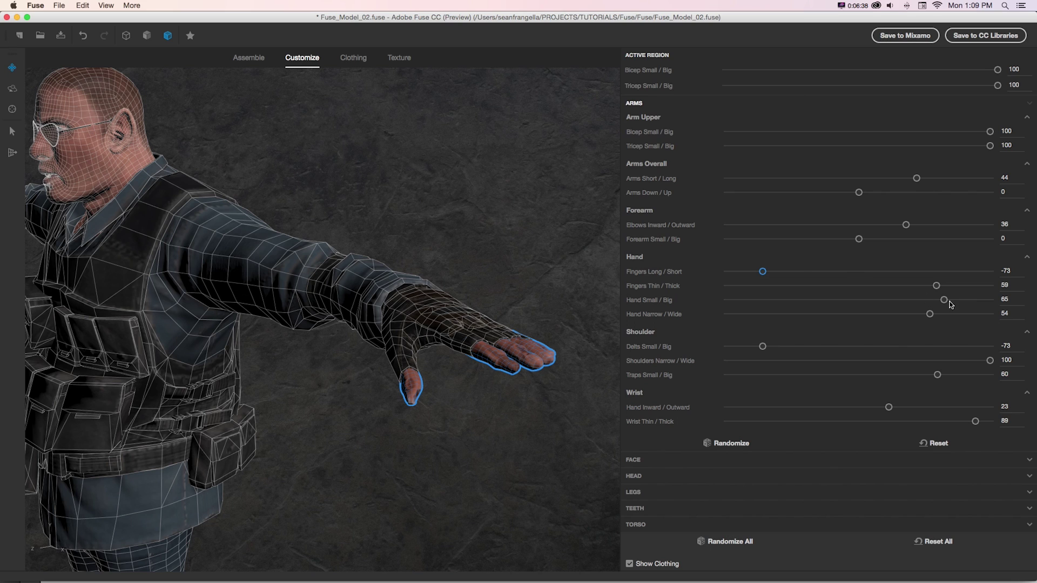
left_click_drag(945, 300, 977, 300)
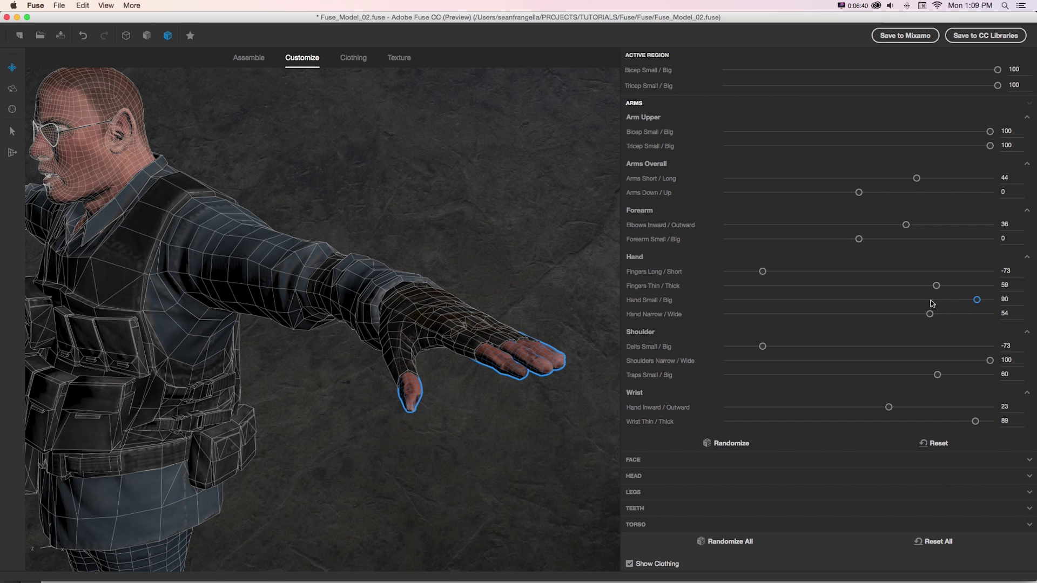
Return the display to shading without wireframe and inspect the dressed upper body from the front.
scroll(521, 227, "down", 5)
left_click_drag(380, 265, 466, 215)
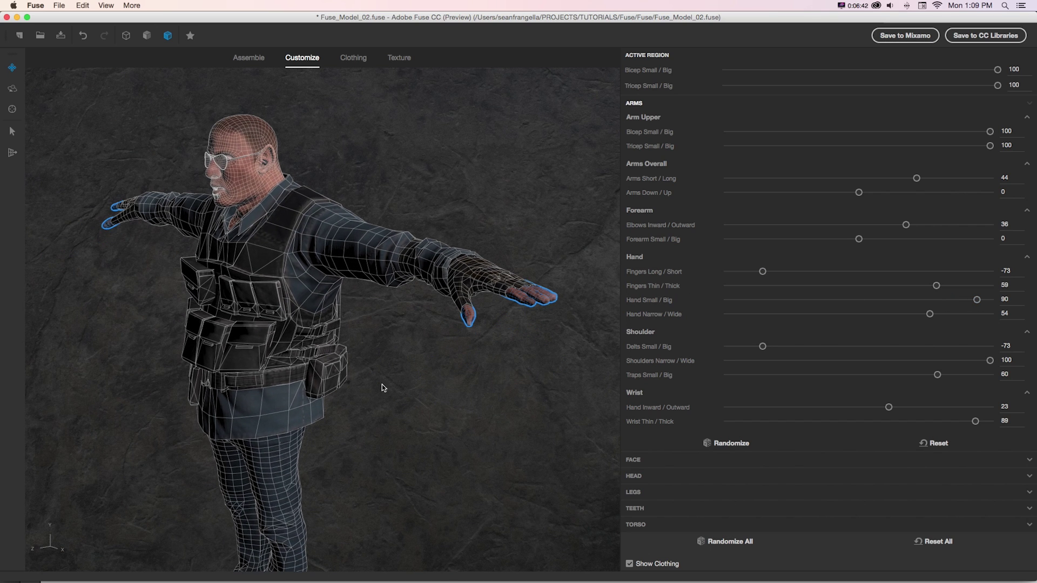
left_click(147, 35)
left_click(12, 88)
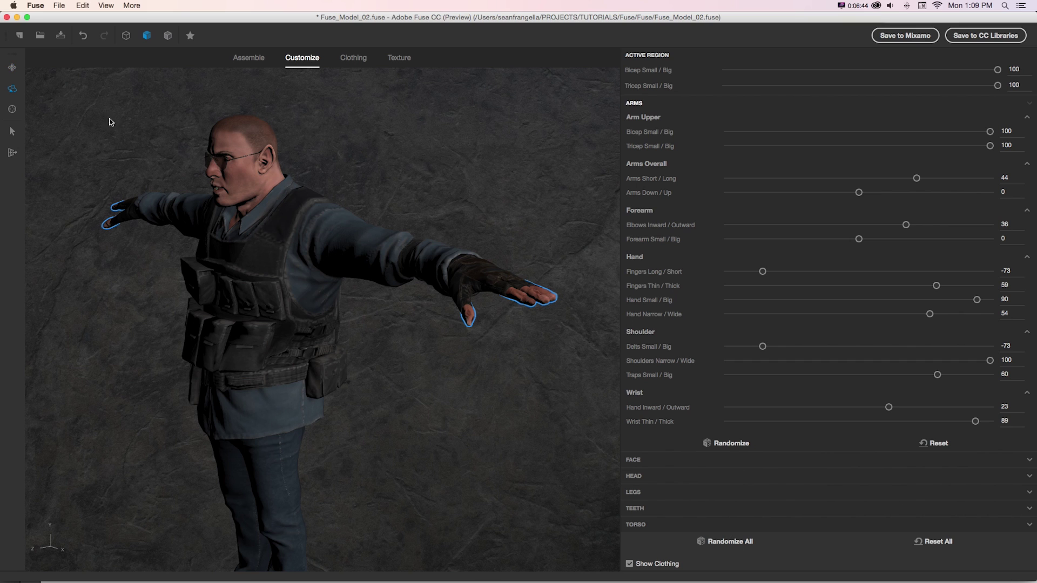
left_click_drag(92, 129, 229, 121)
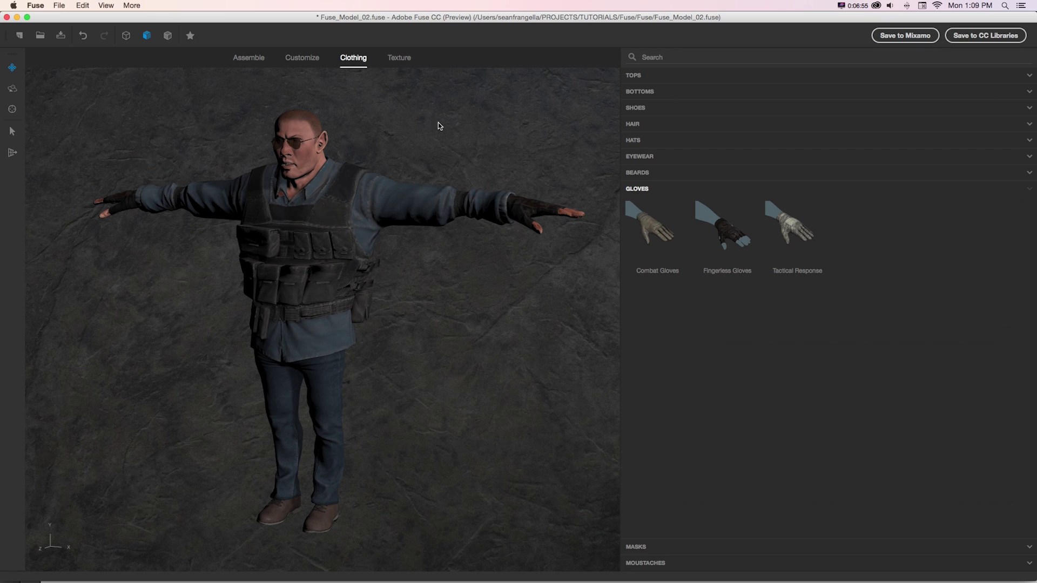
Examine the texture settings of the tactical top's vest, elbow pads, buckles and bags.
left_click(401, 60)
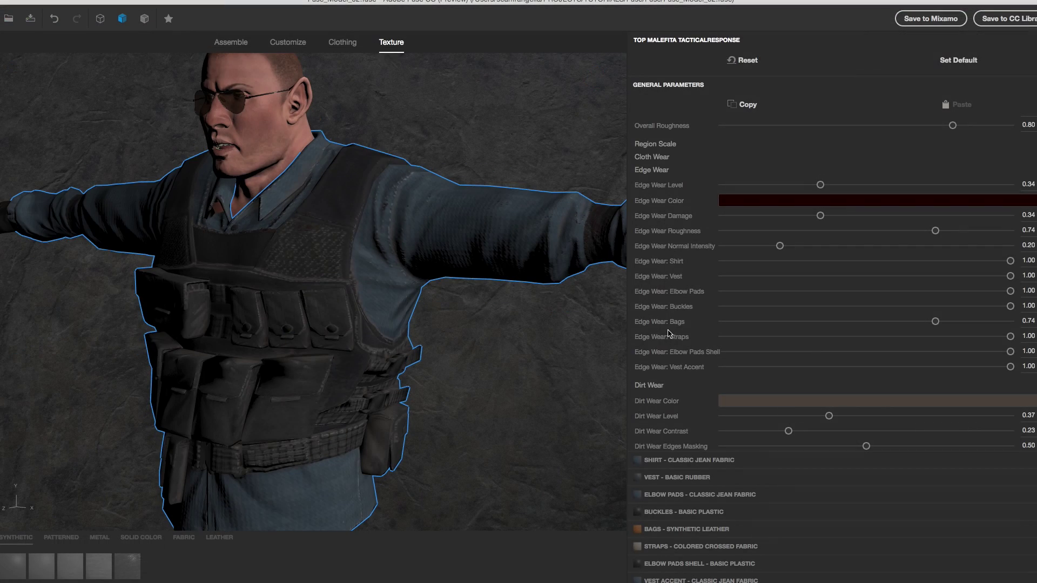
left_click(681, 478)
left_click(678, 495)
left_click(683, 513)
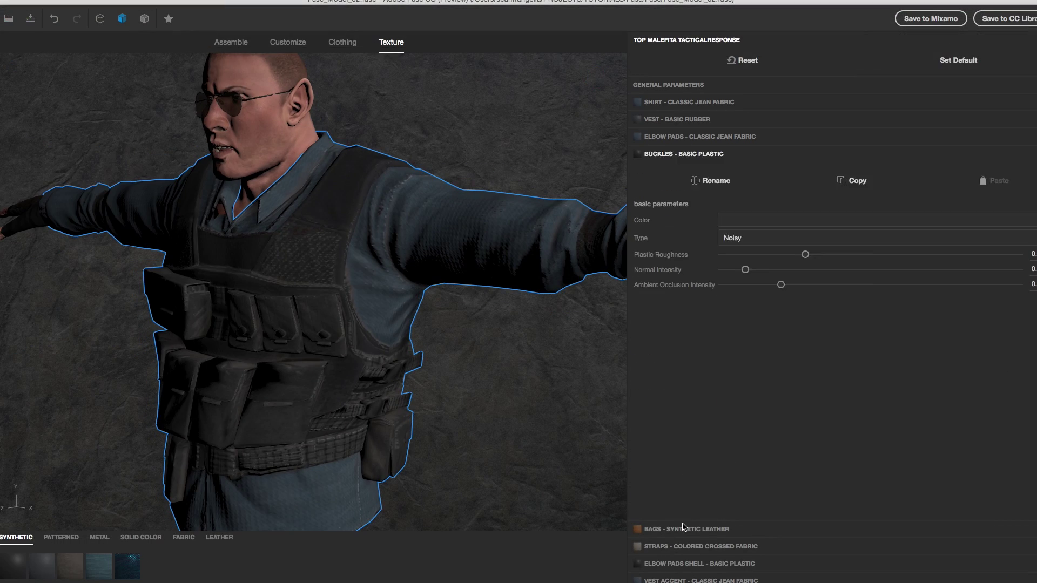
left_click(685, 528)
scroll(531, 170, "down", 2)
Try a dark red on the shirt's Classic Jean Fabric, and set its color to teal.
left_click(674, 102)
scroll(432, 227, "up", 5)
left_click(748, 167)
left_click_drag(581, 225, 509, 198)
left_click_drag(642, 260, 641, 281)
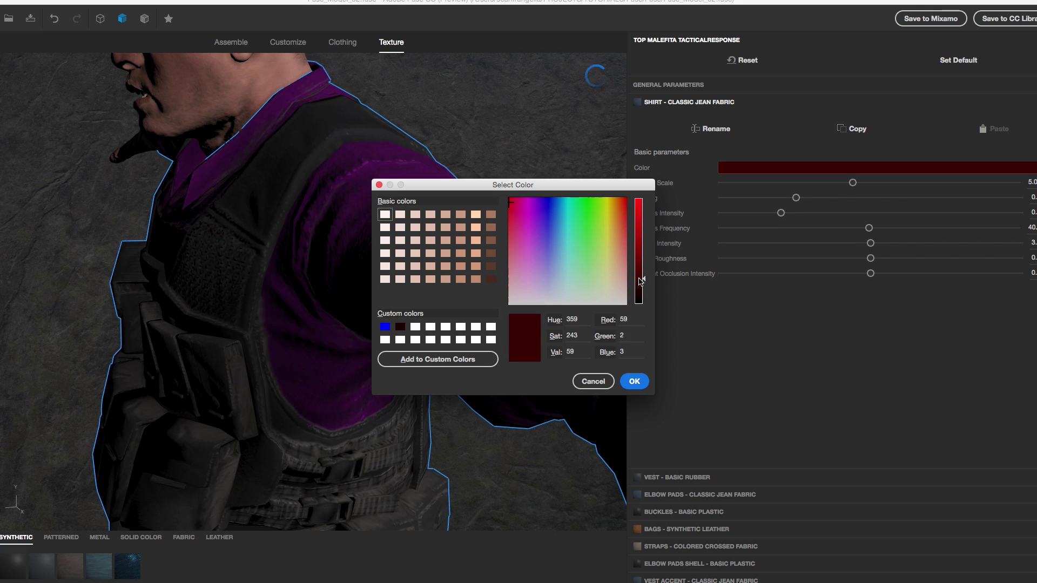
left_click(634, 381)
scroll(582, 199, "down", 2)
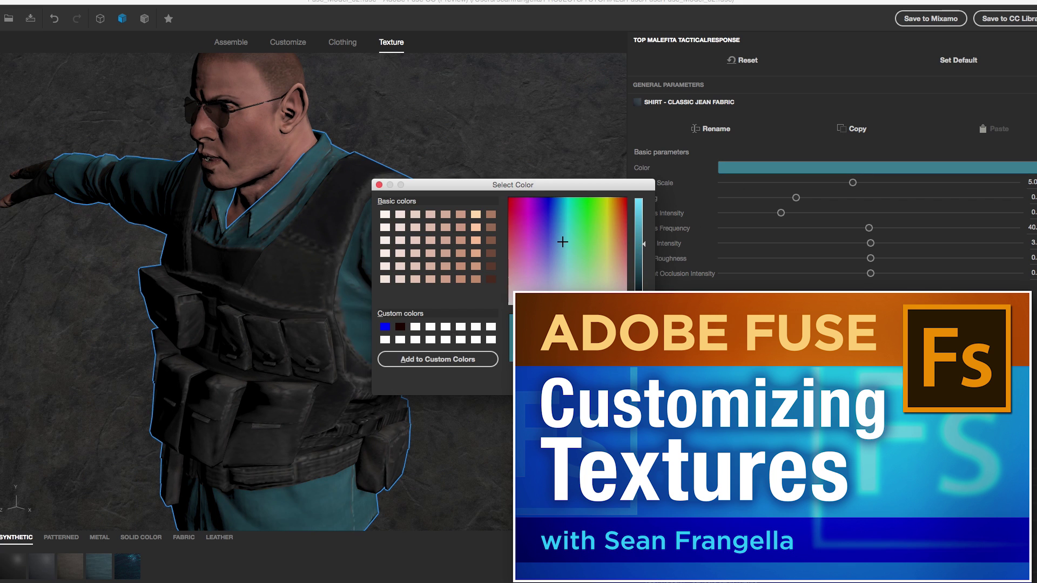
left_click(622, 381)
scroll(313, 292, "down", 5)
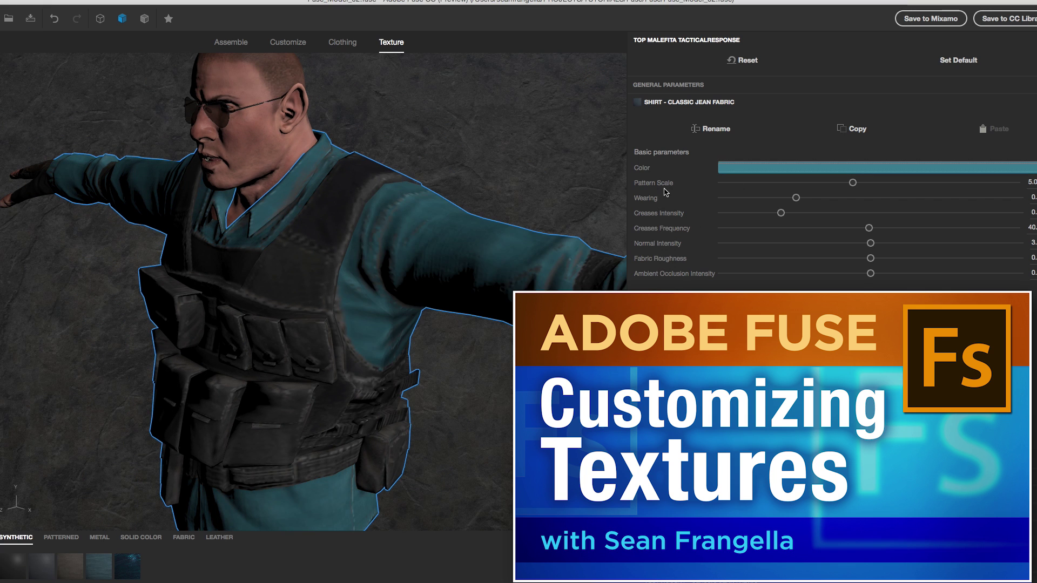
Set the shirt fabric's Pattern Scale to 4.0 and raise its Creases Intensity and Ambient Occlusion Intensity.
scroll(584, 157, "up", 5)
left_click_drag(583, 157, 513, 162)
left_click_drag(853, 182, 701, 193)
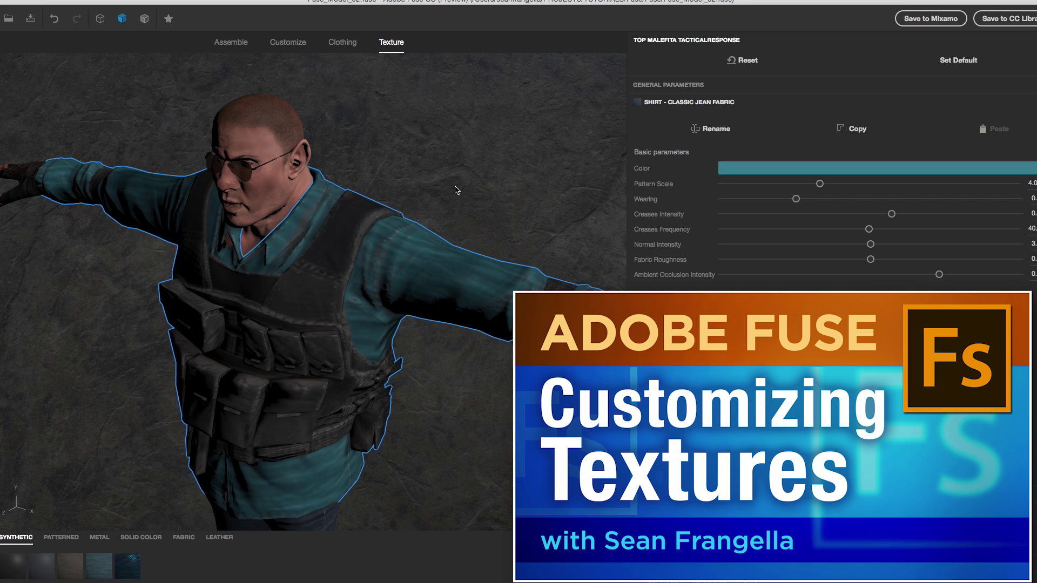
Show the Patterned materials available for the shirt.
left_click(62, 537)
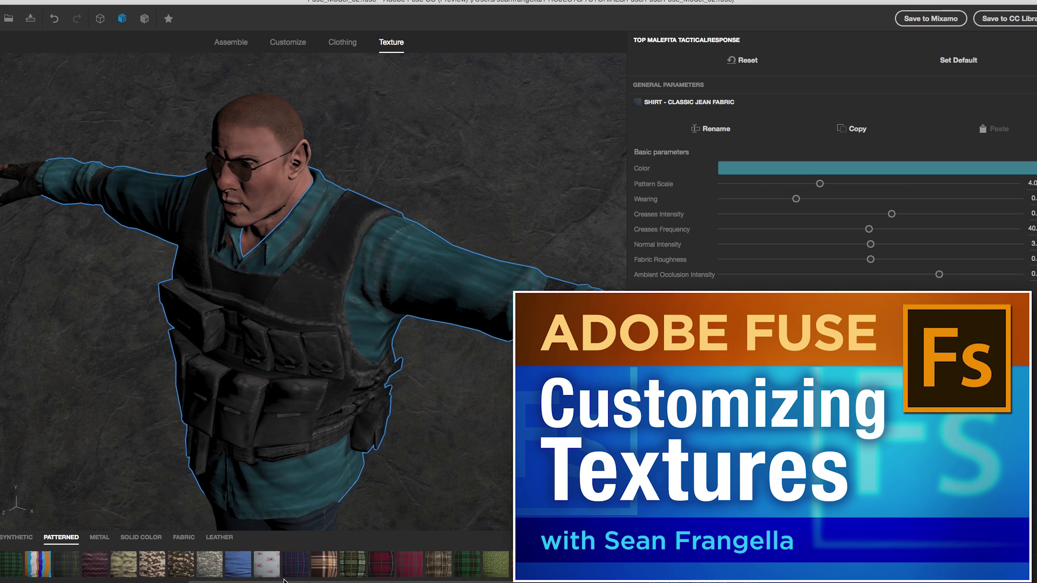